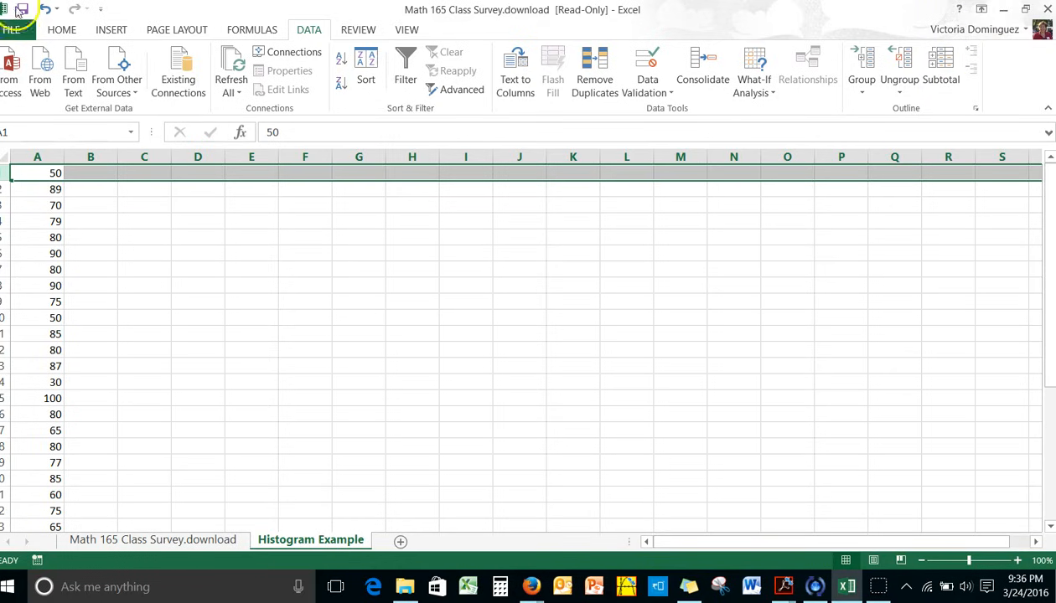
Enable the Analysis ToolPak add-in through the Excel add-ins options
left_click(12, 29)
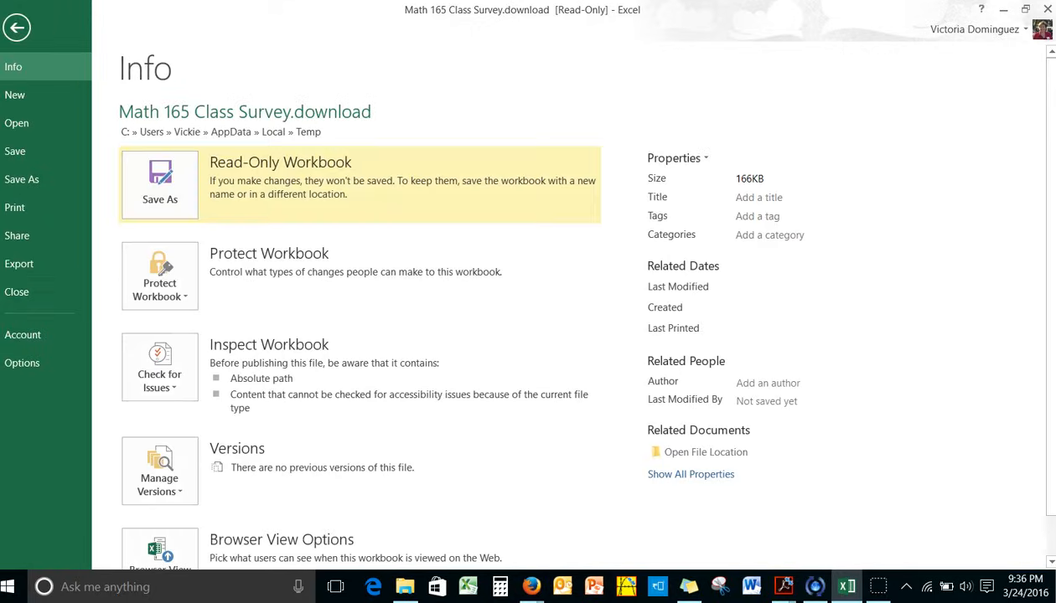
left_click(17, 365)
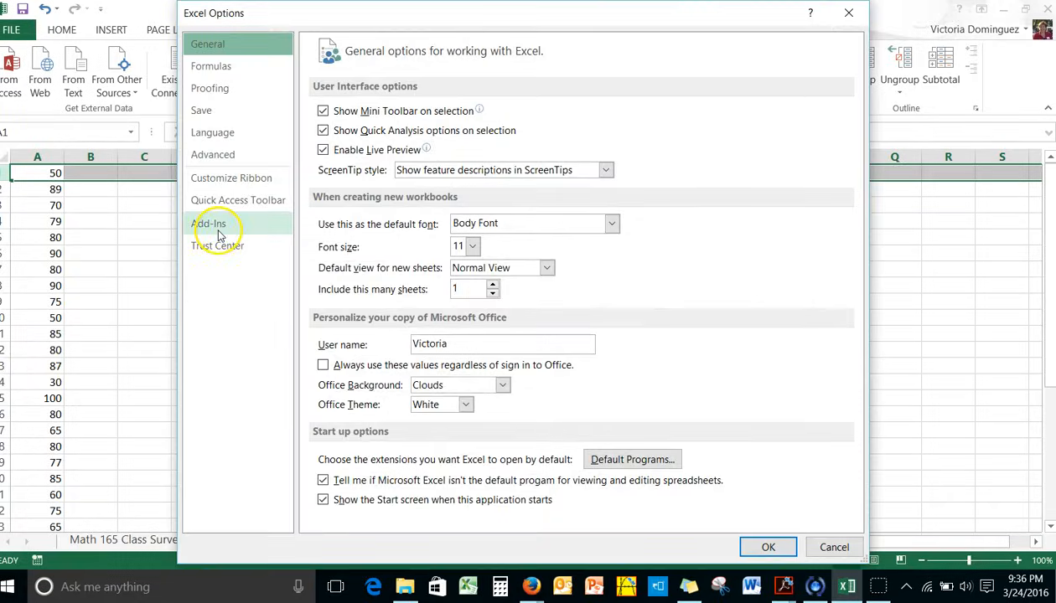
left_click(218, 224)
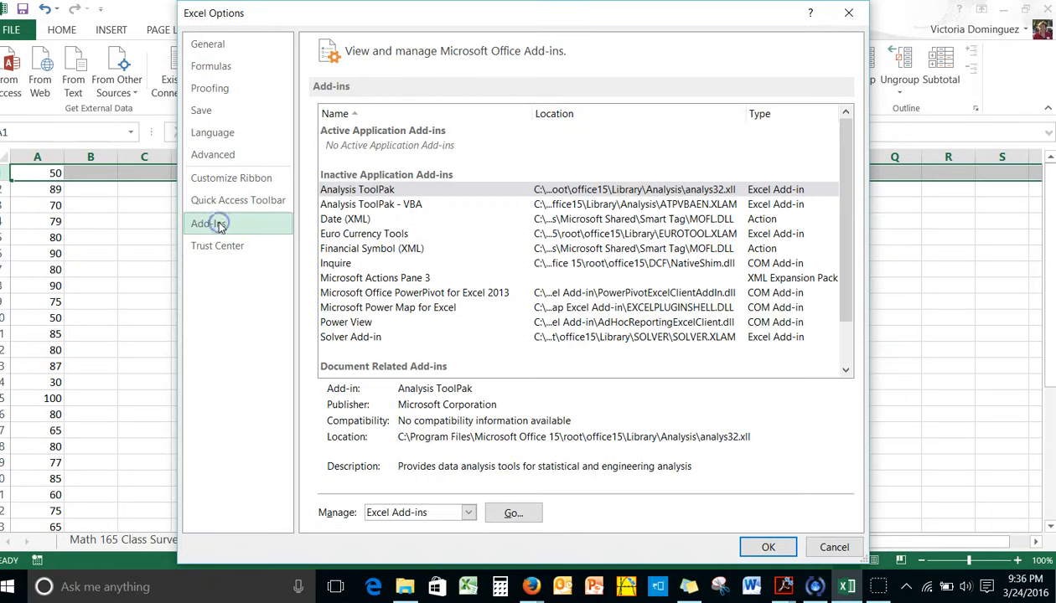
left_click(352, 191)
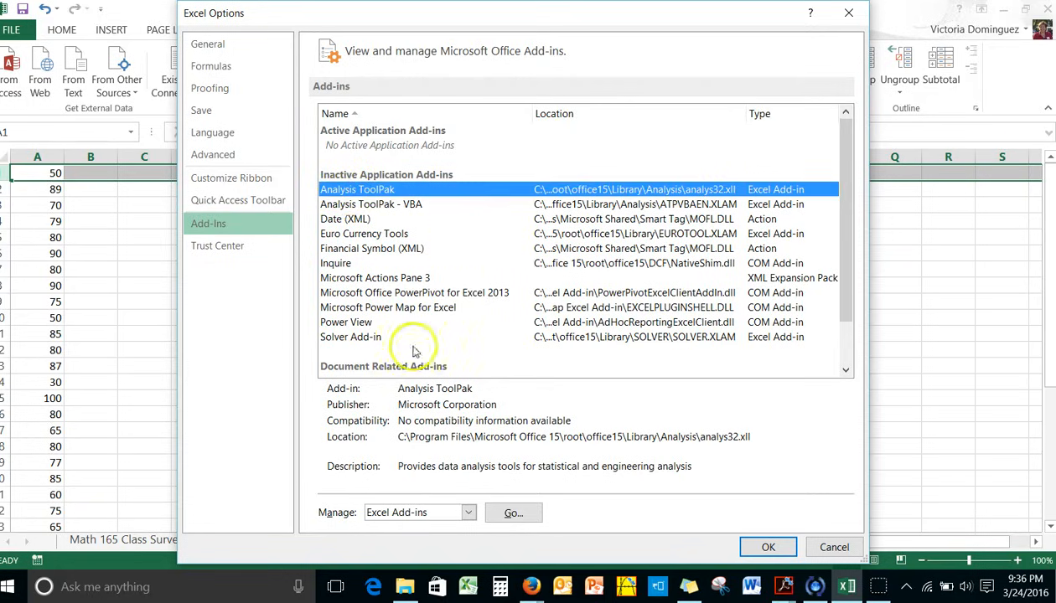
left_click(513, 514)
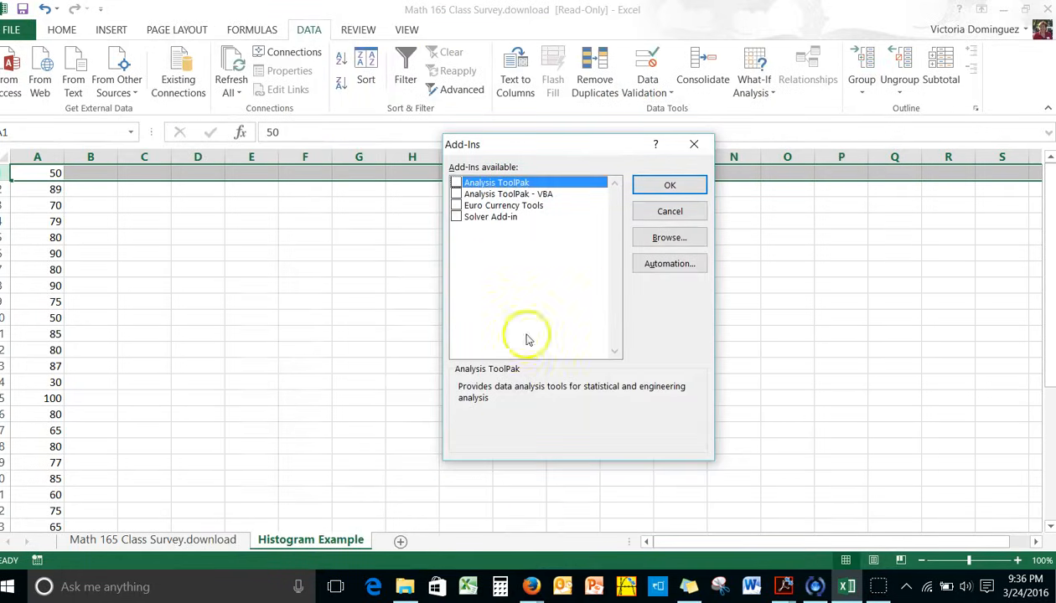
left_click(456, 183)
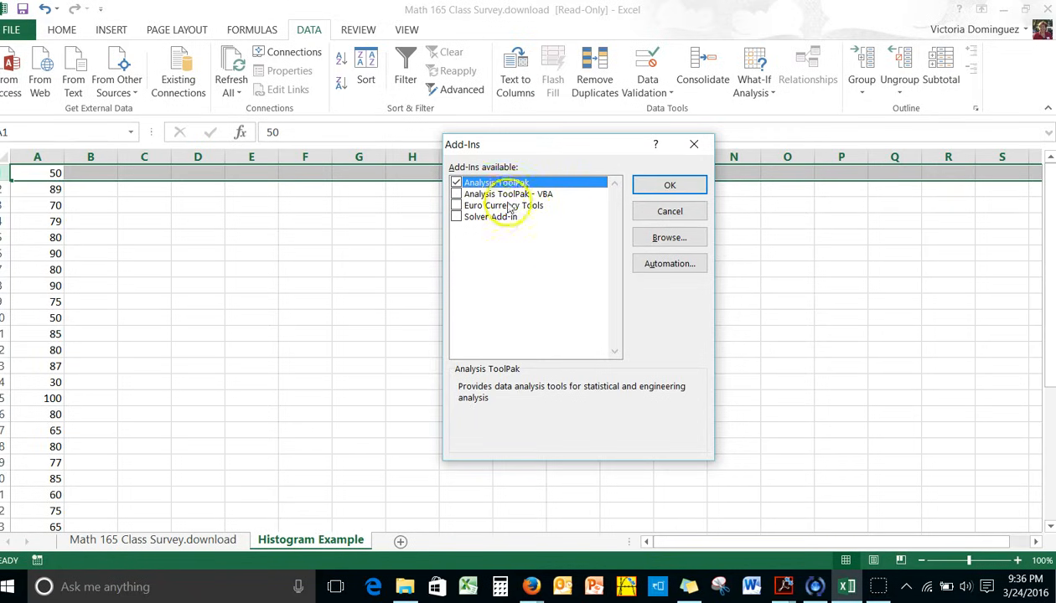
left_click(667, 187)
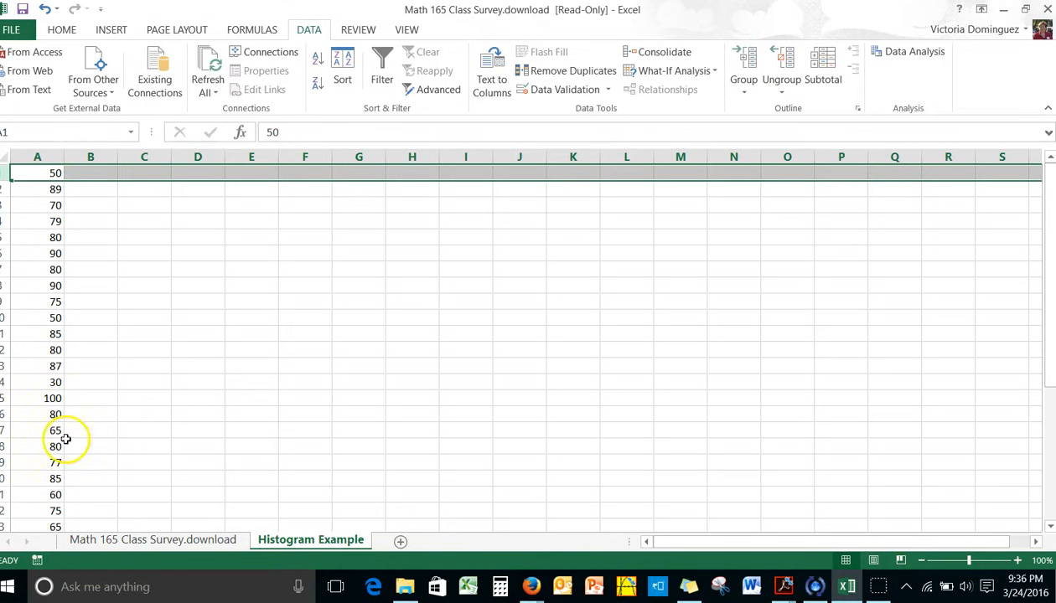
Start a Histogram data analysis with cells A1:A33 as the input range
left_click(900, 54)
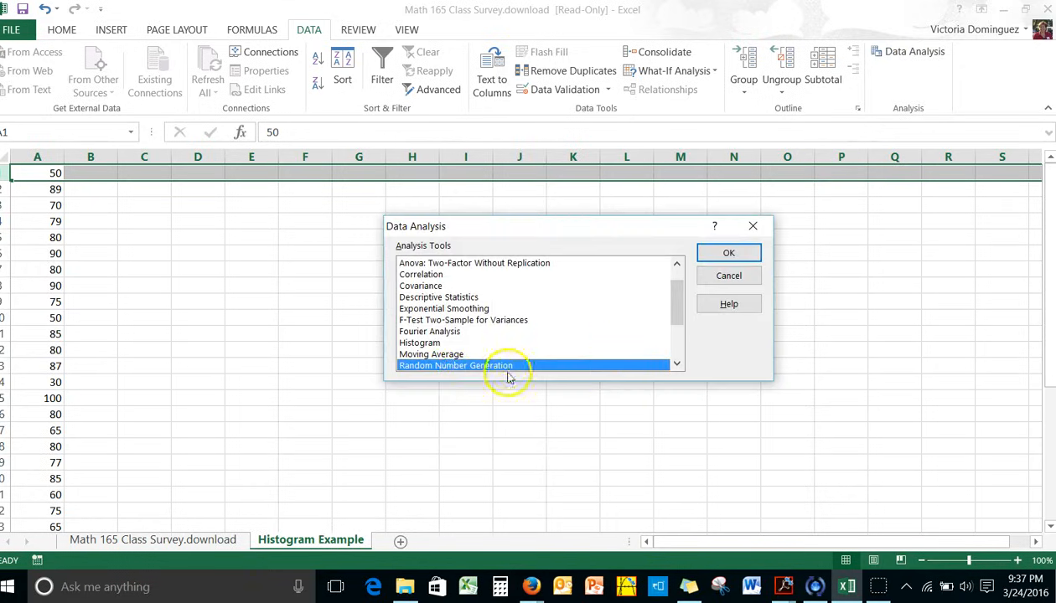
left_click(428, 344)
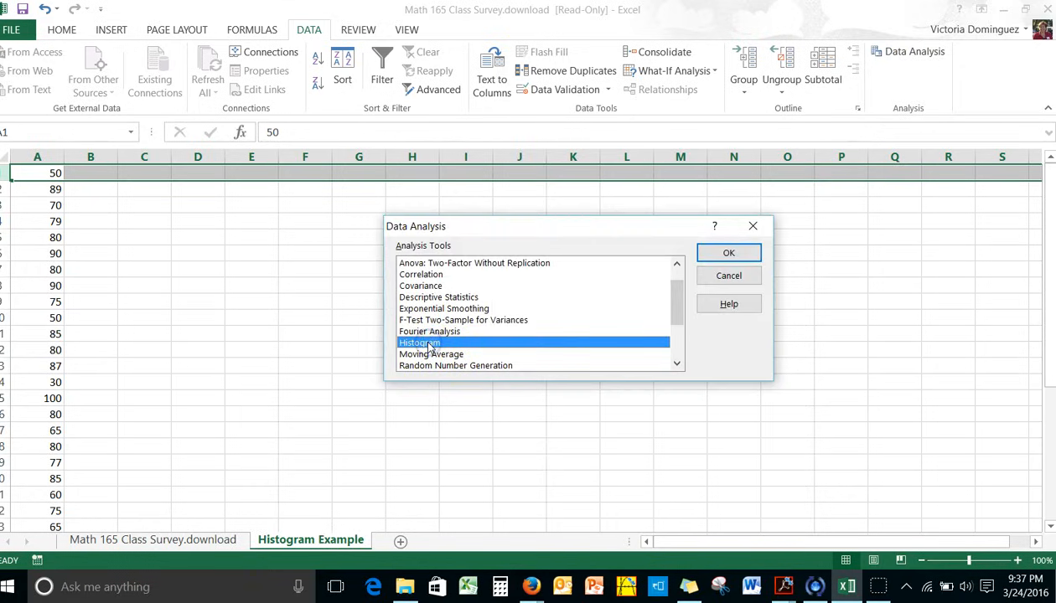
left_click(728, 253)
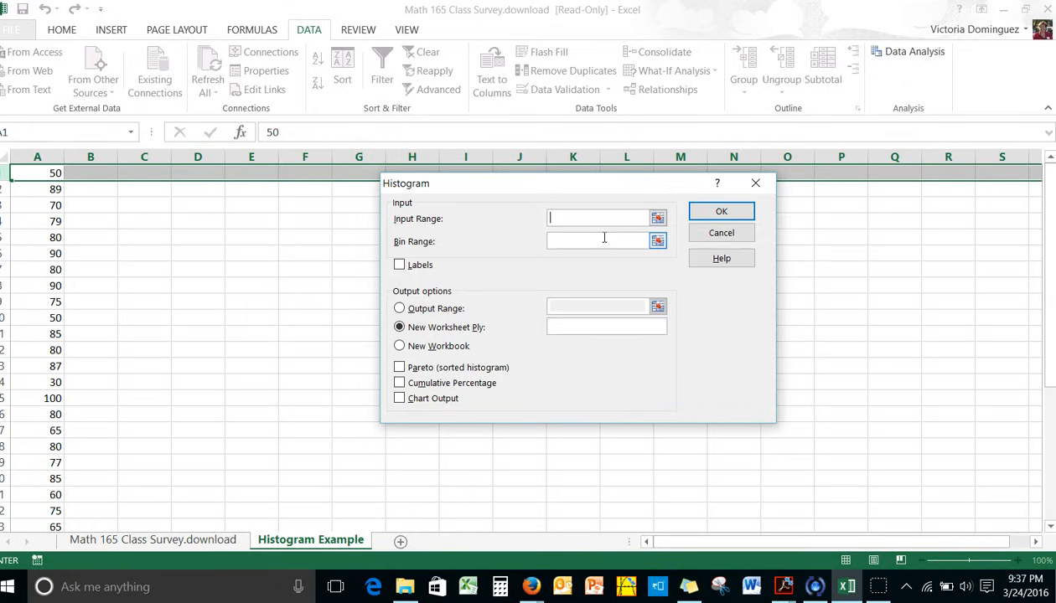
left_click(657, 218)
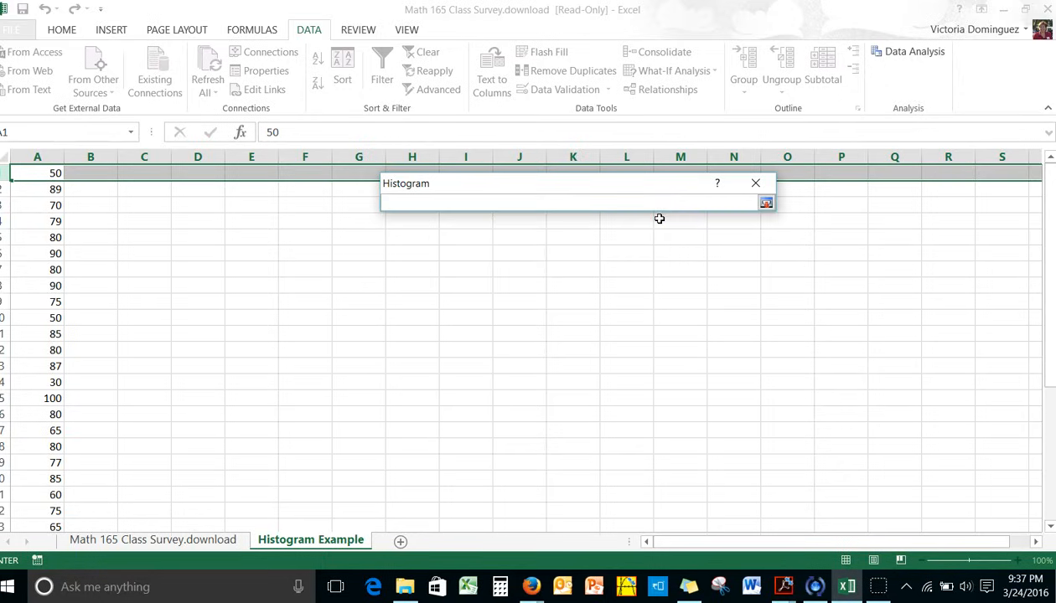
left_click(29, 169)
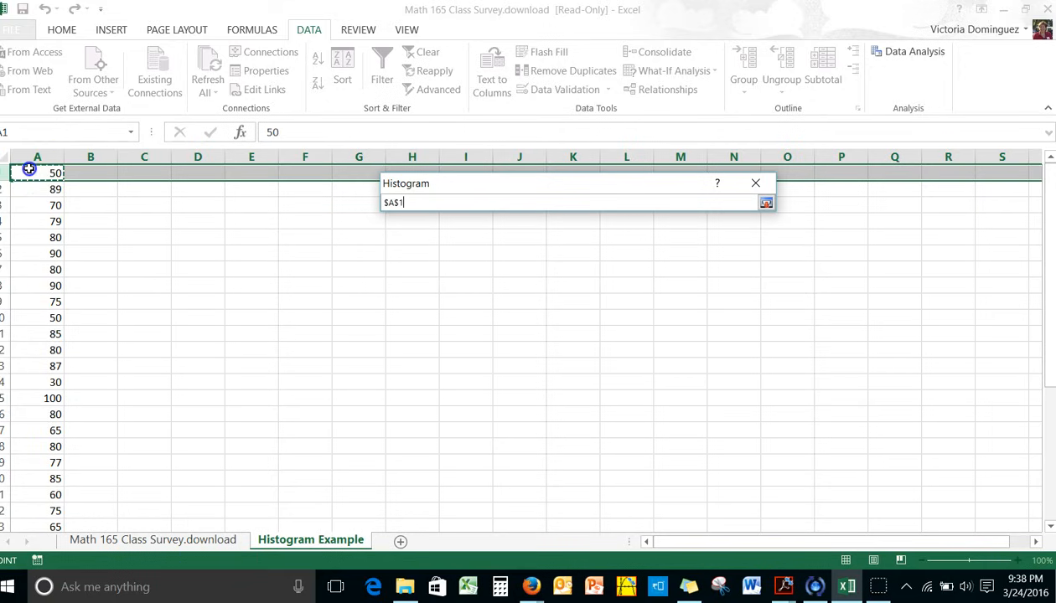
left_click_drag(28, 169, 24, 495)
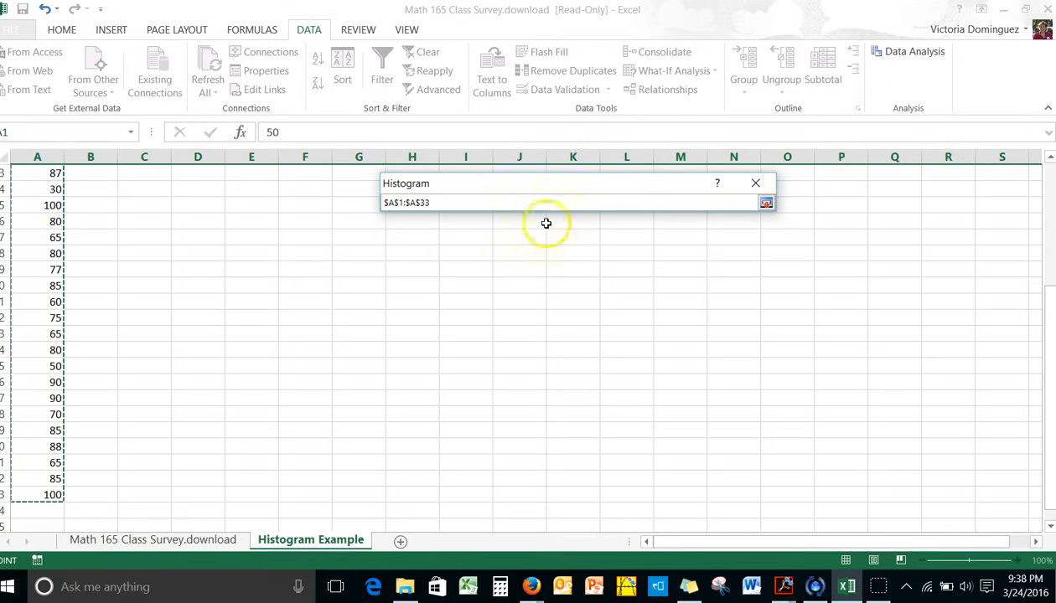
left_click(765, 203)
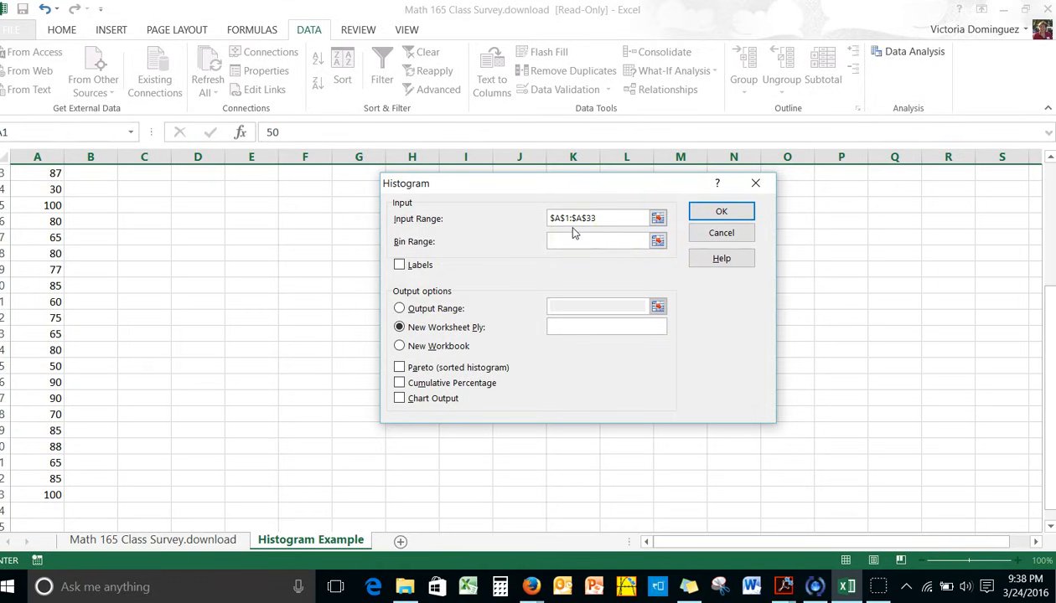
Set the histogram's output range to E3:N17, enable chart output, and generate the results
left_click(400, 308)
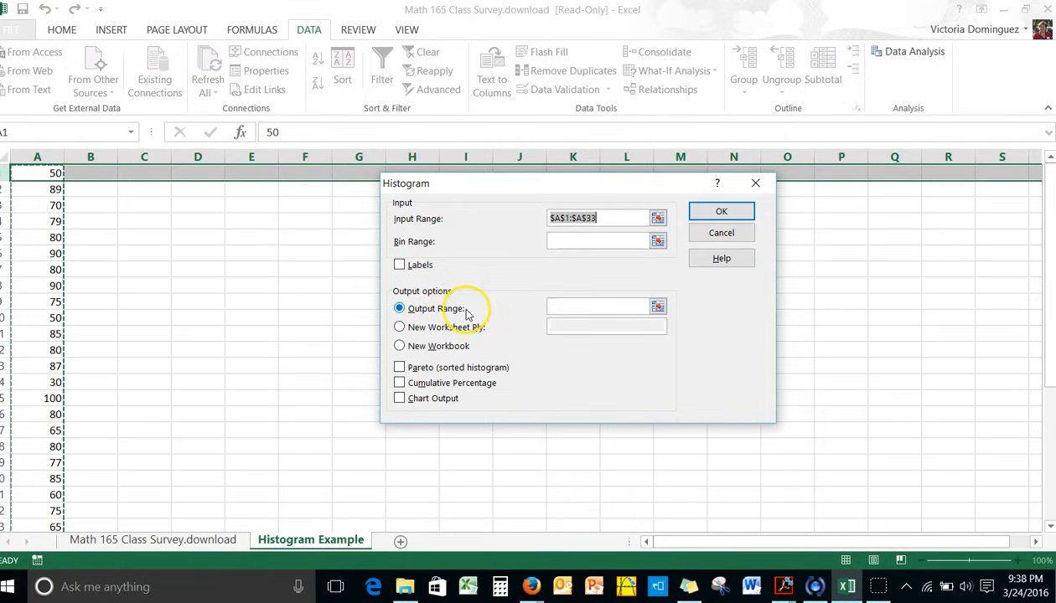
left_click(657, 308)
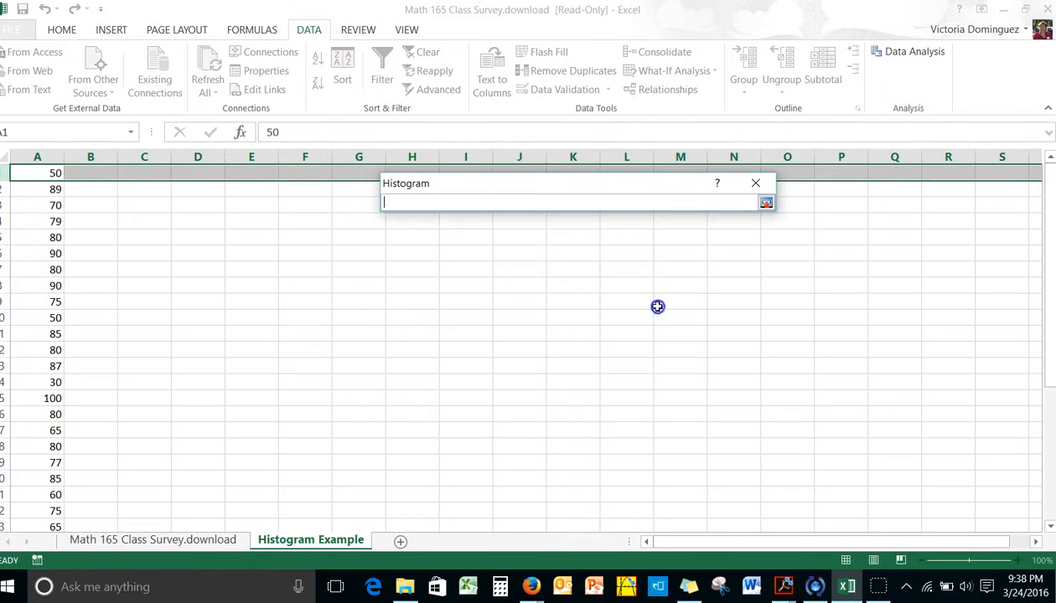
left_click_drag(231, 202, 719, 428)
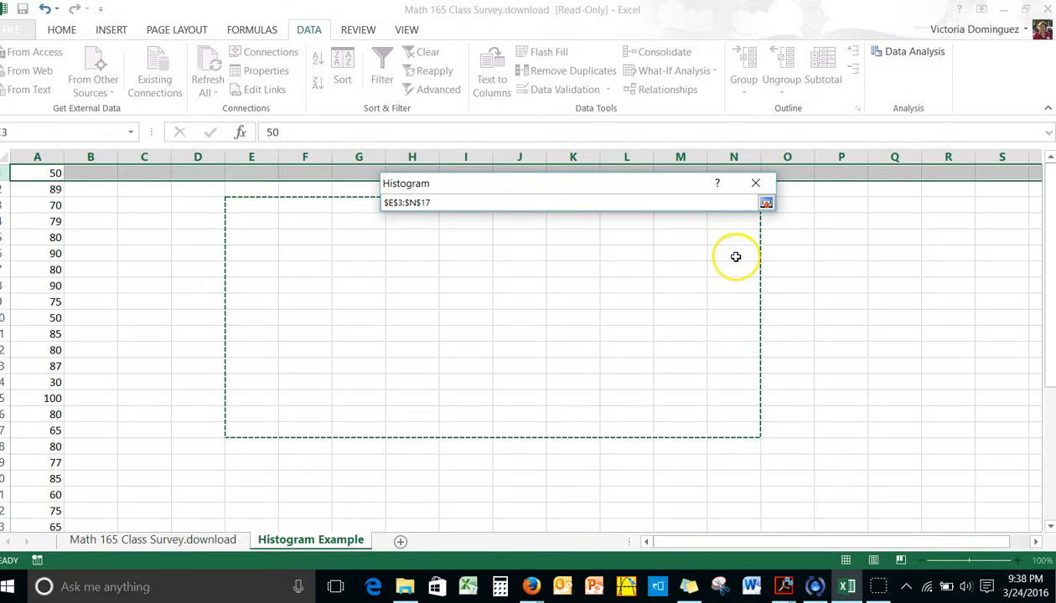
left_click(766, 202)
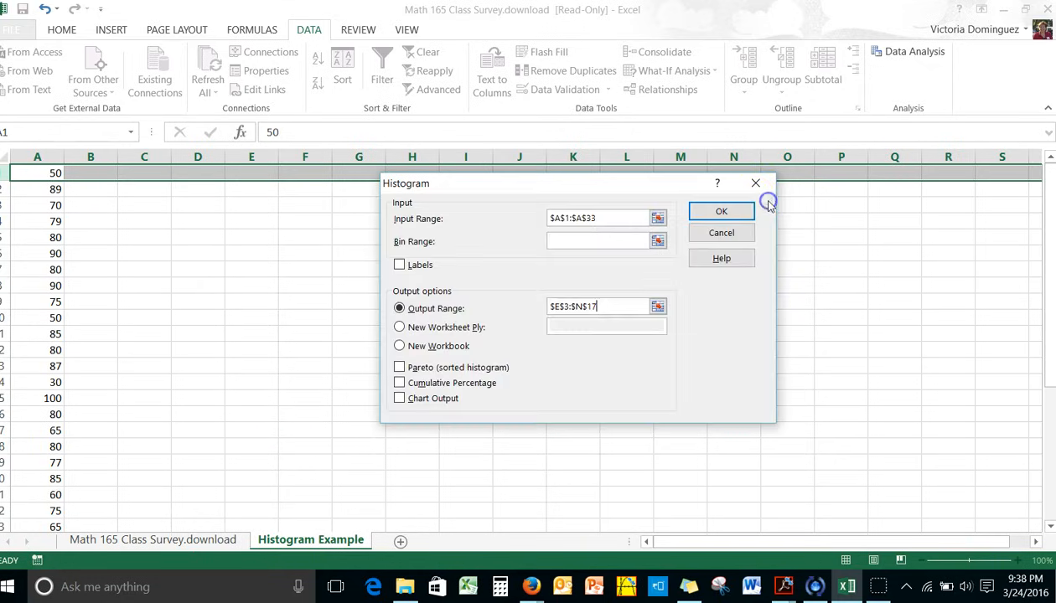
left_click(400, 400)
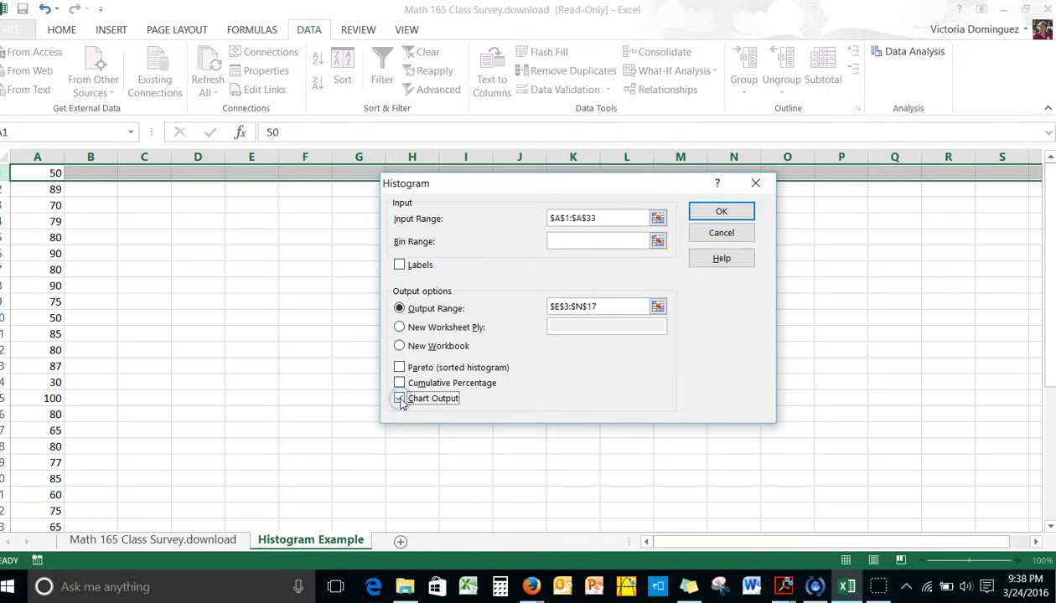
left_click(730, 212)
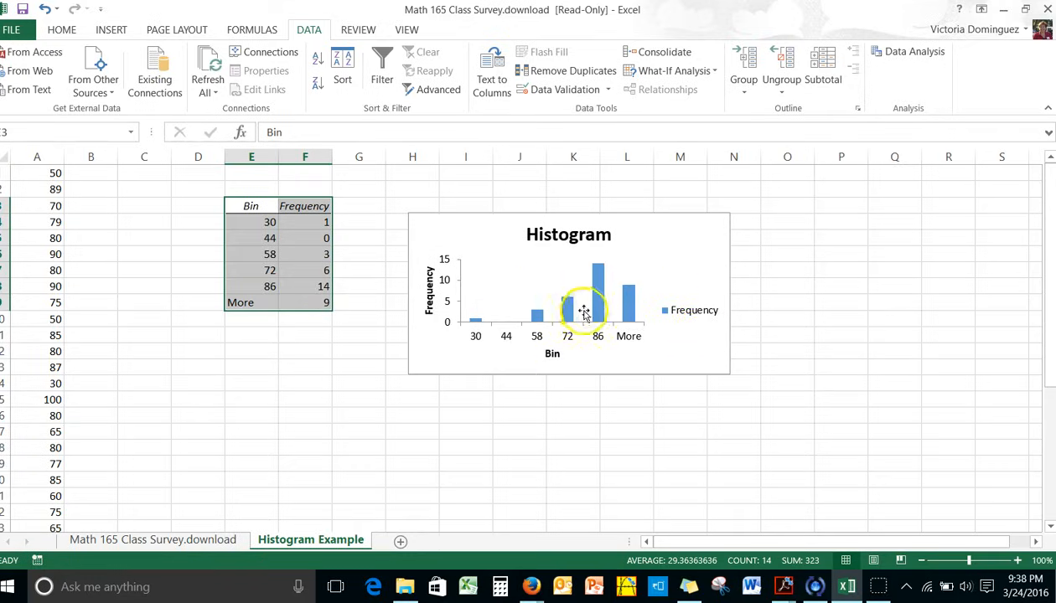
Set the gap width of the histogram's Frequency series to 0% and close the formatting pane
mouse_move(599, 314)
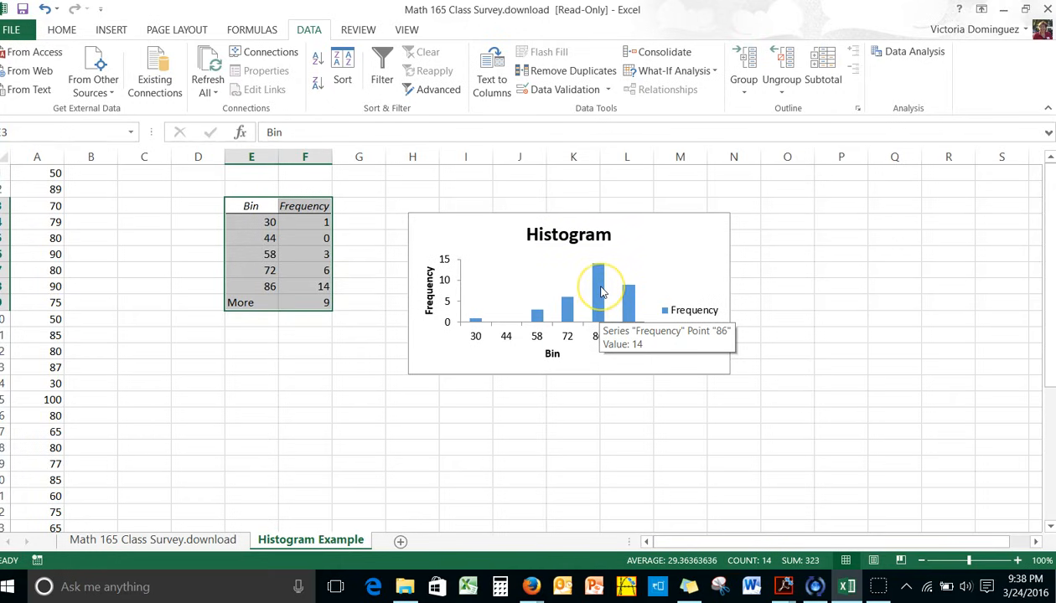
right_click(600, 290)
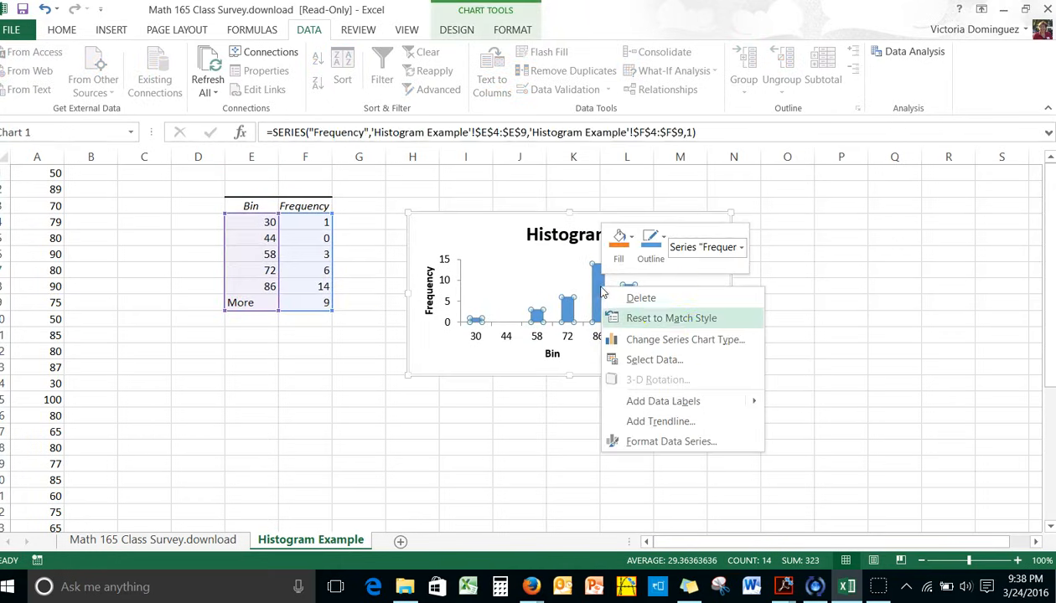
left_click(667, 449)
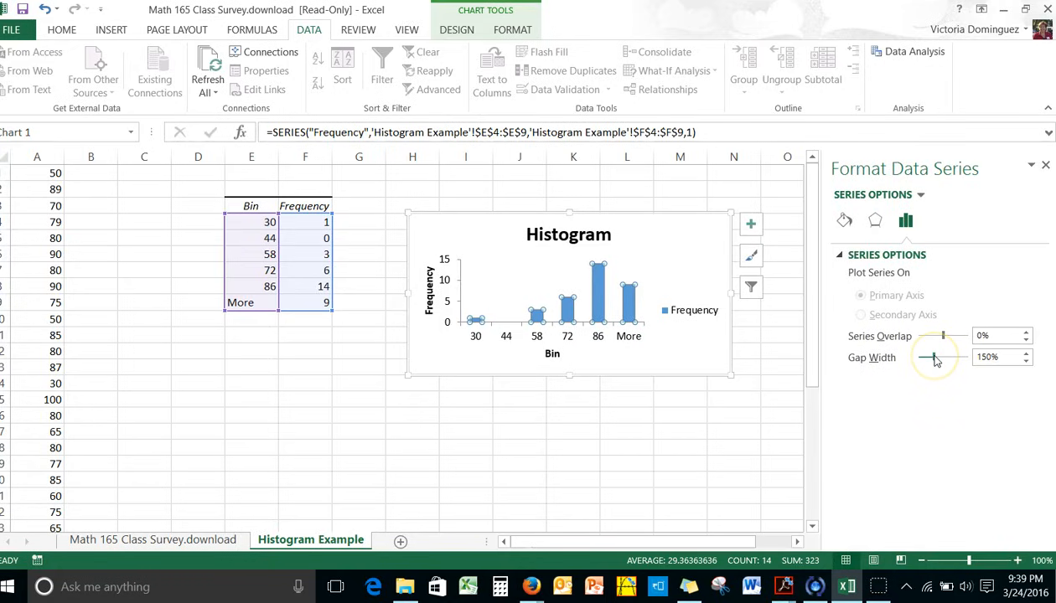
left_click_drag(934, 356, 913, 360)
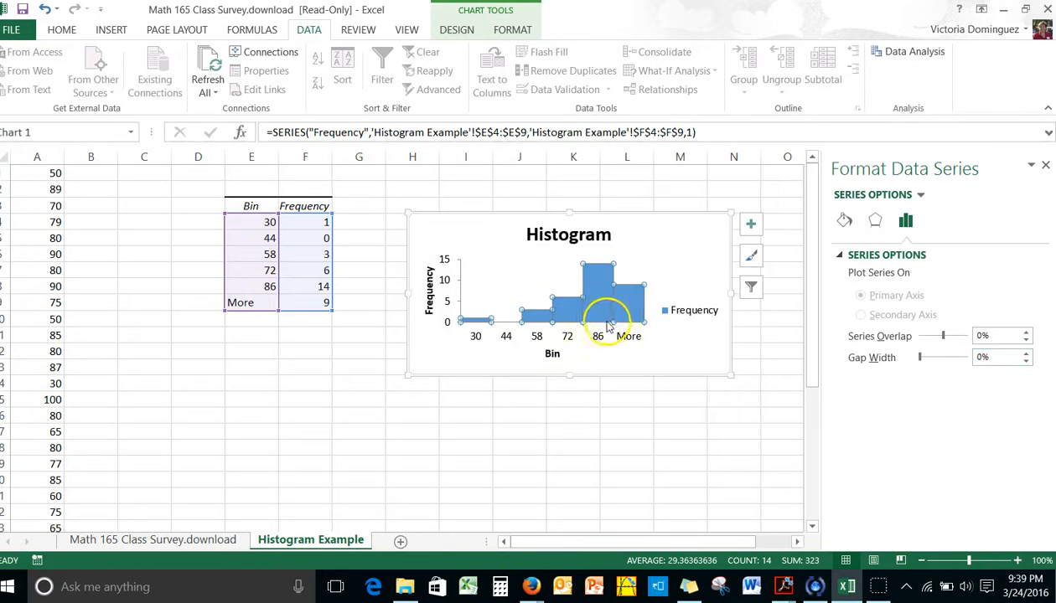
left_click(1044, 166)
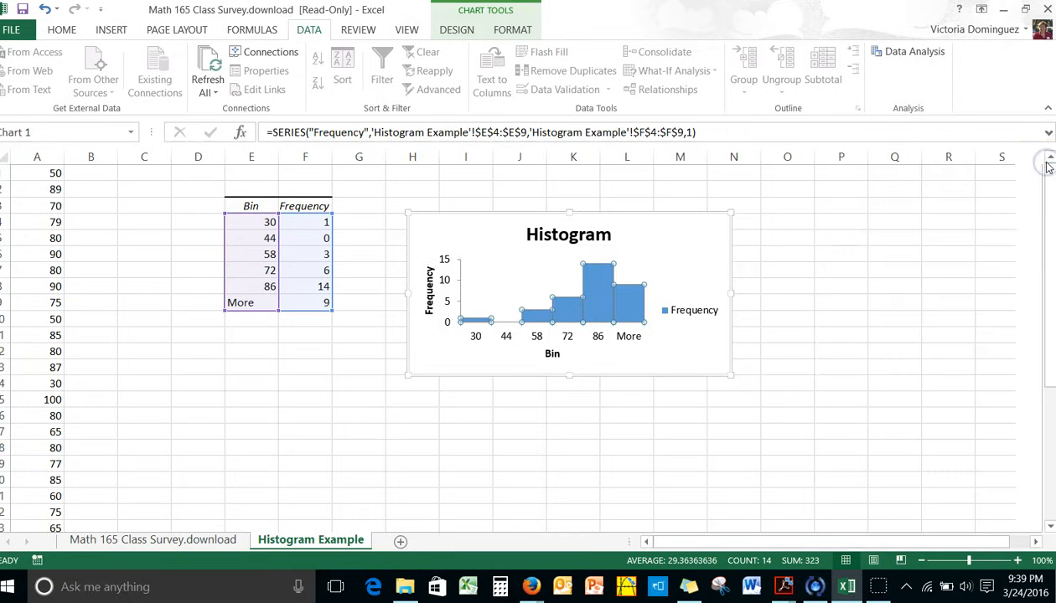
Delete the histogram's legend and enlarge the chart to extend through about column P and row 18
left_click(687, 313)
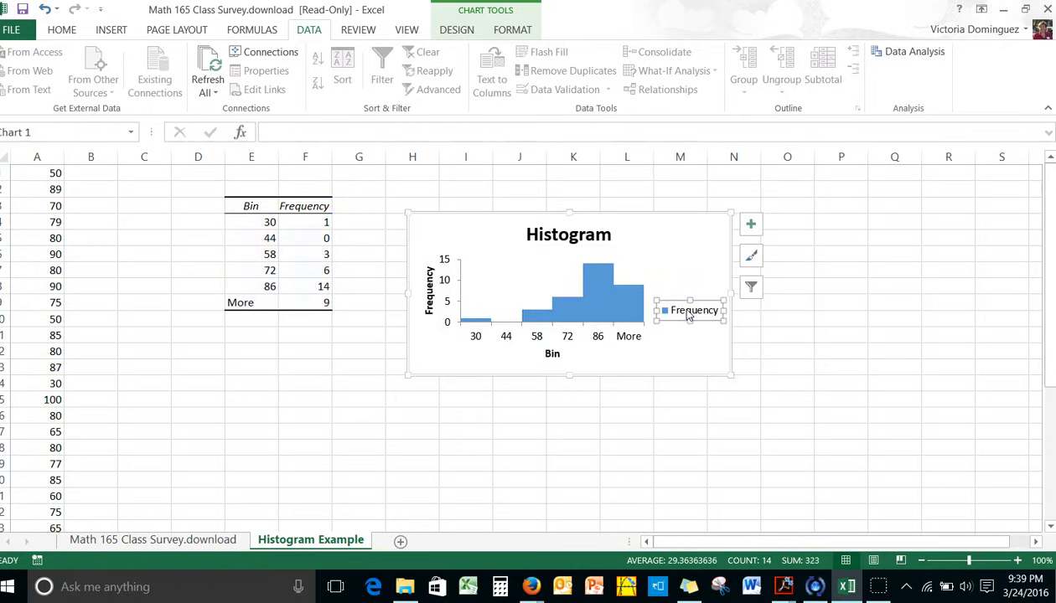
key("Delete")
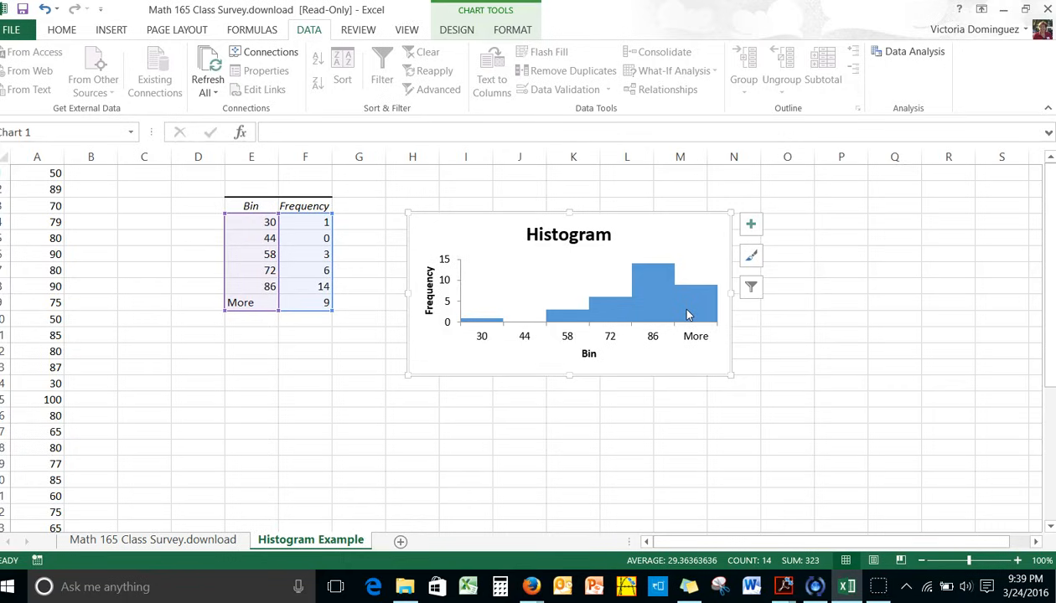
left_click_drag(731, 375, 874, 453)
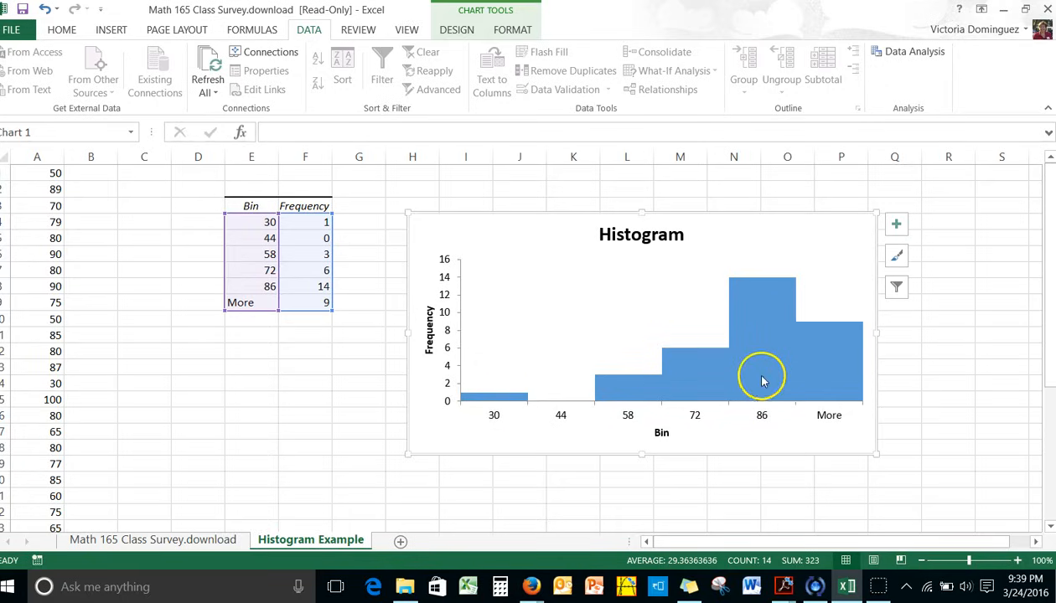
Change the histogram's horizontal axis title from Bin to "Scale from 1-100"
mouse_move(831, 390)
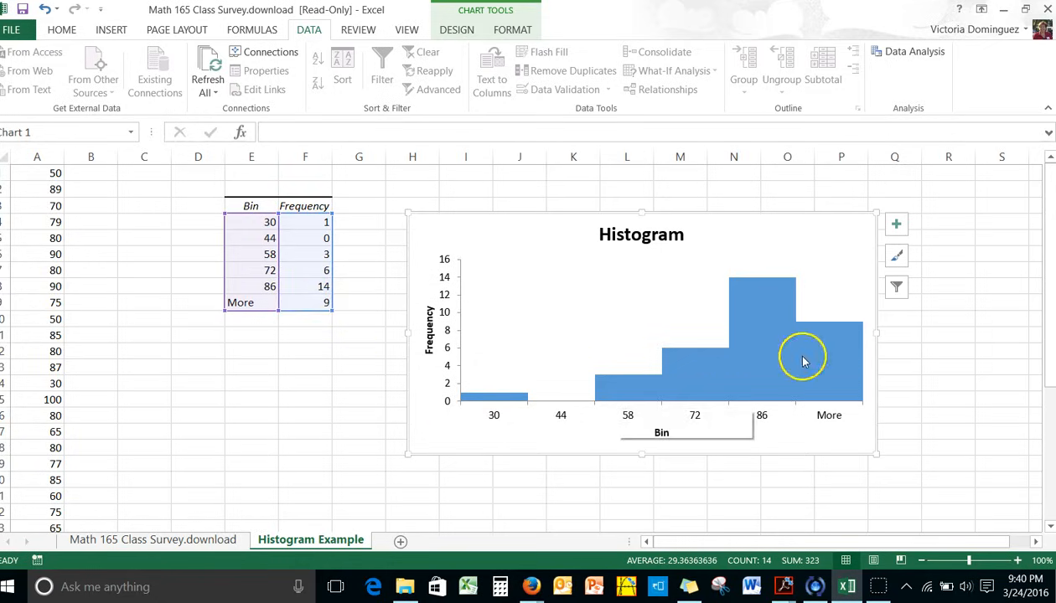
left_click(661, 432)
double_click(661, 433)
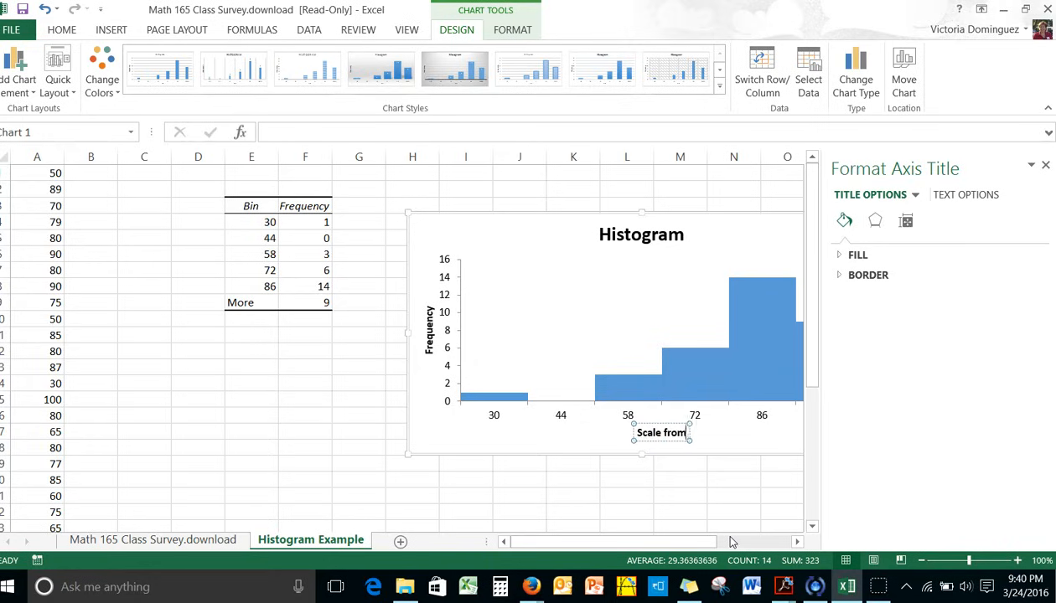
type("00")
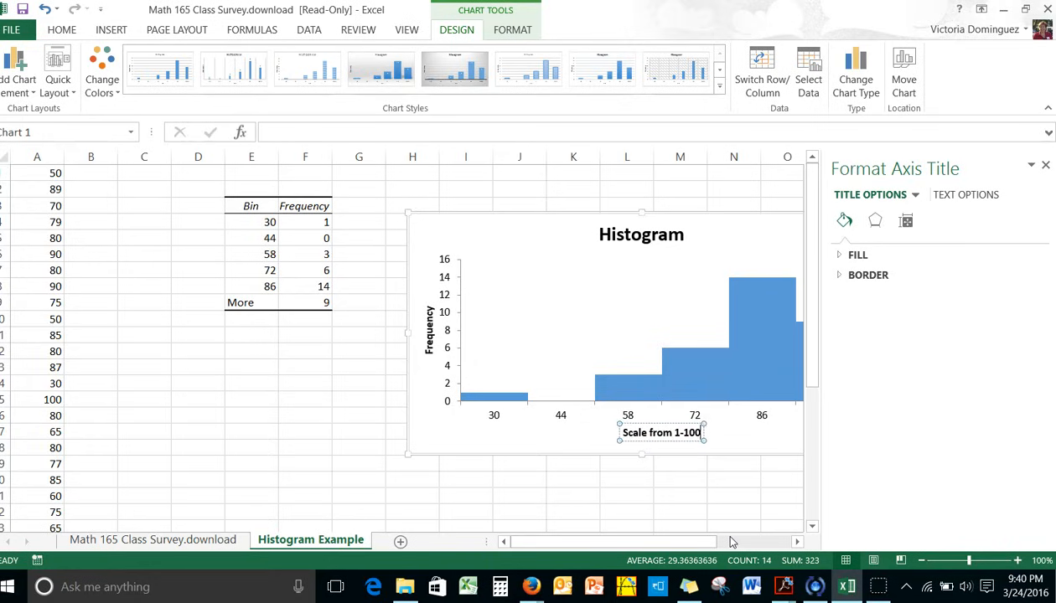
Correct the horizontal axis title's range to 0-100 and extend it to read "Scale from 0-100 - How Optimistic Are You?"
left_click(679, 432)
key("BackSpace")
key("BackSpace")
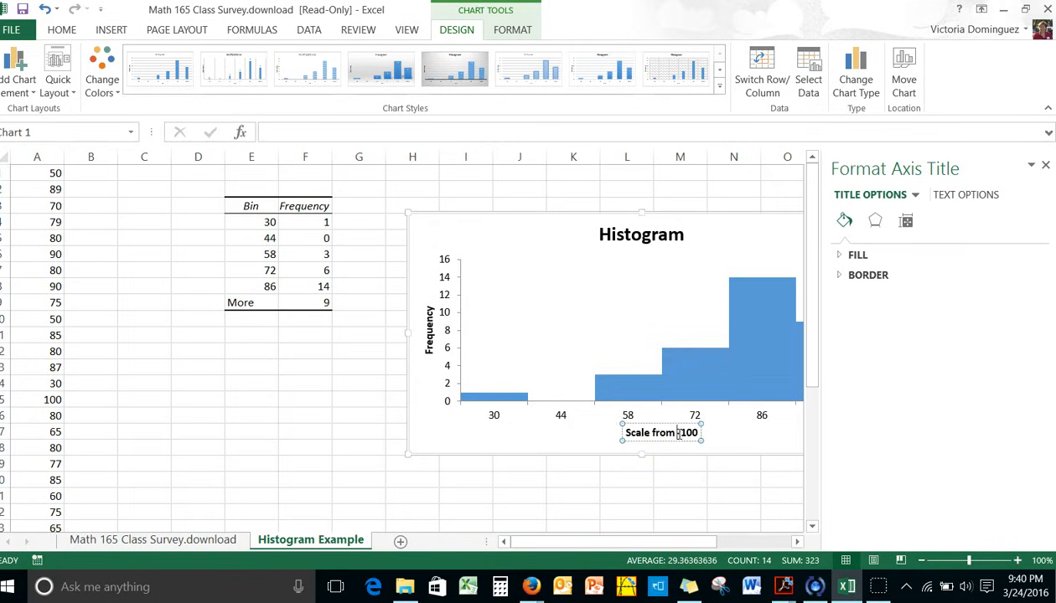
left_click(695, 432)
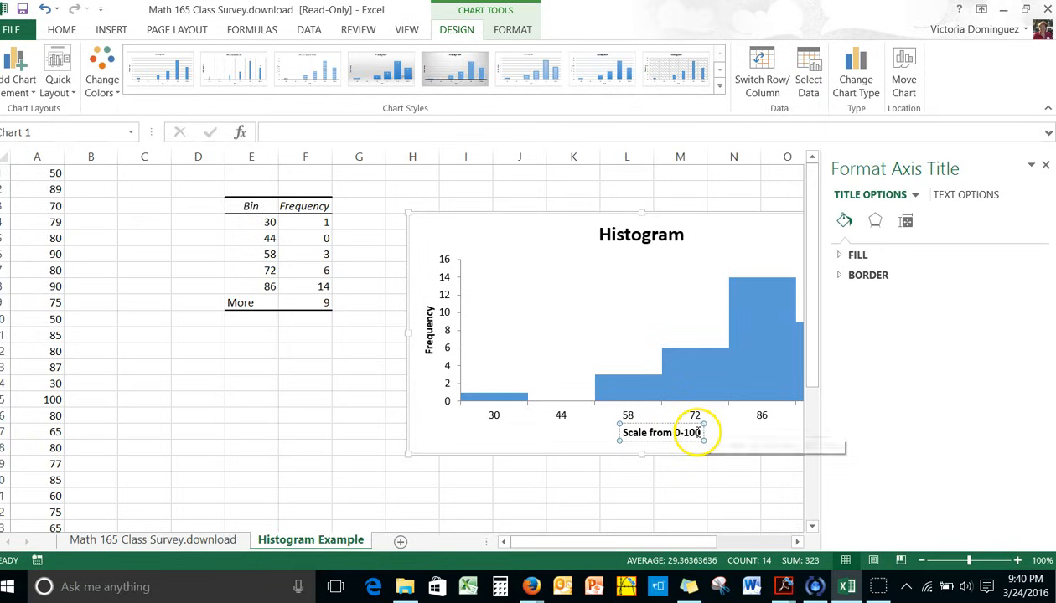
type("- How")
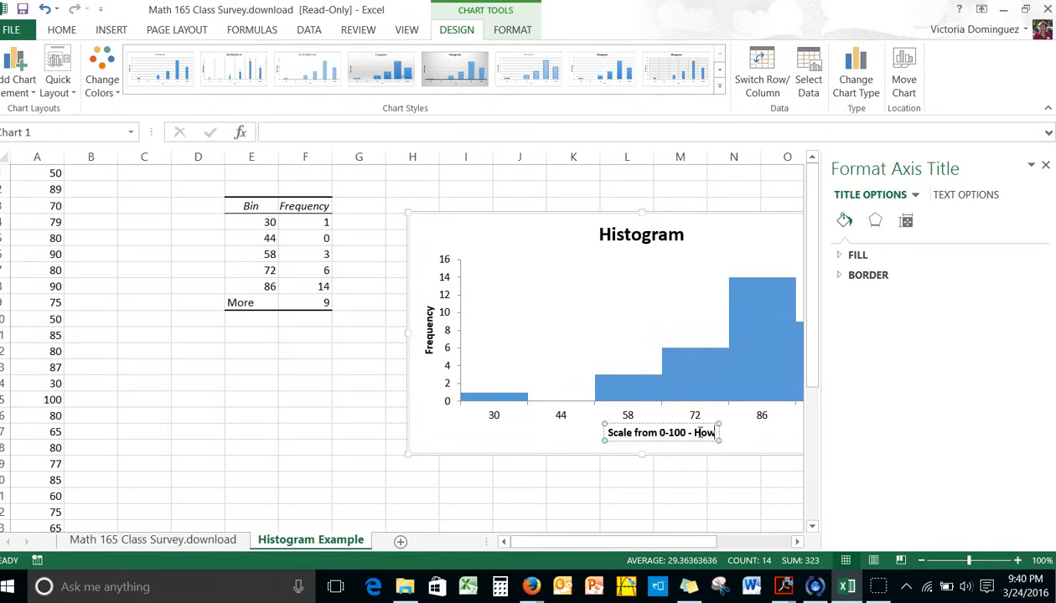
type(" Optimis")
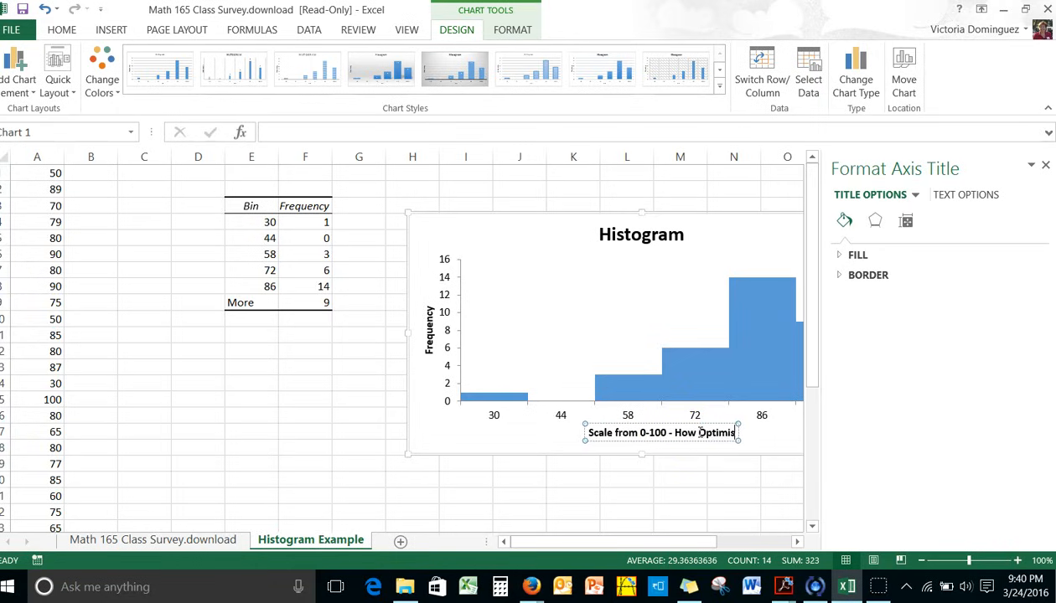
type("tic A")
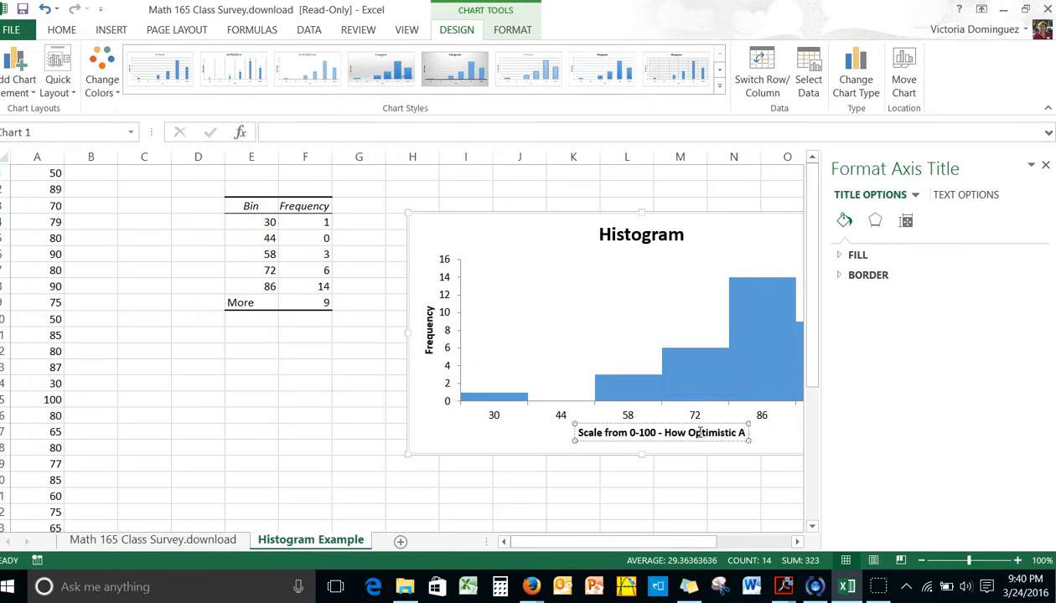
type("re You?")
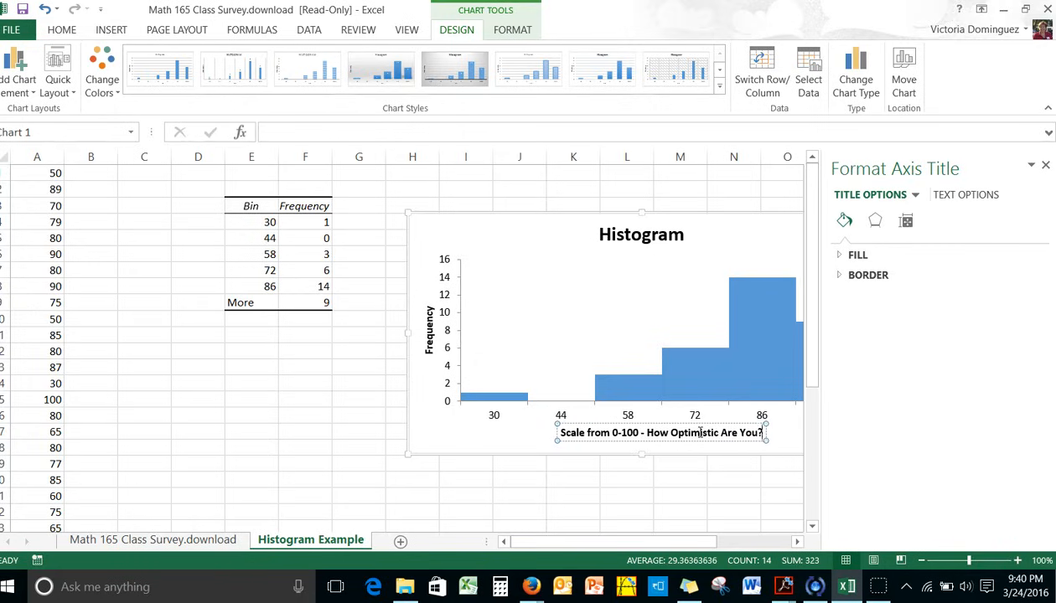
Change the chart title to "Optimism Histogram", deselect the chart, and close the formatting pane
left_click(621, 233)
left_click(598, 234)
type("Optim")
key("BackSpace")
key("BackSpace")
key("BackSpace")
type("timis")
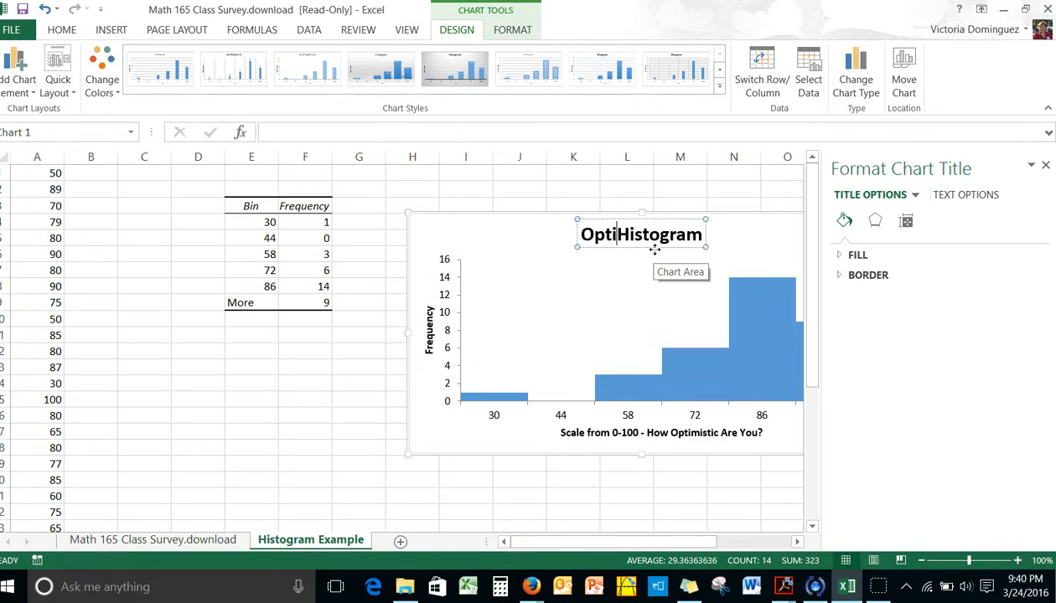
type("m")
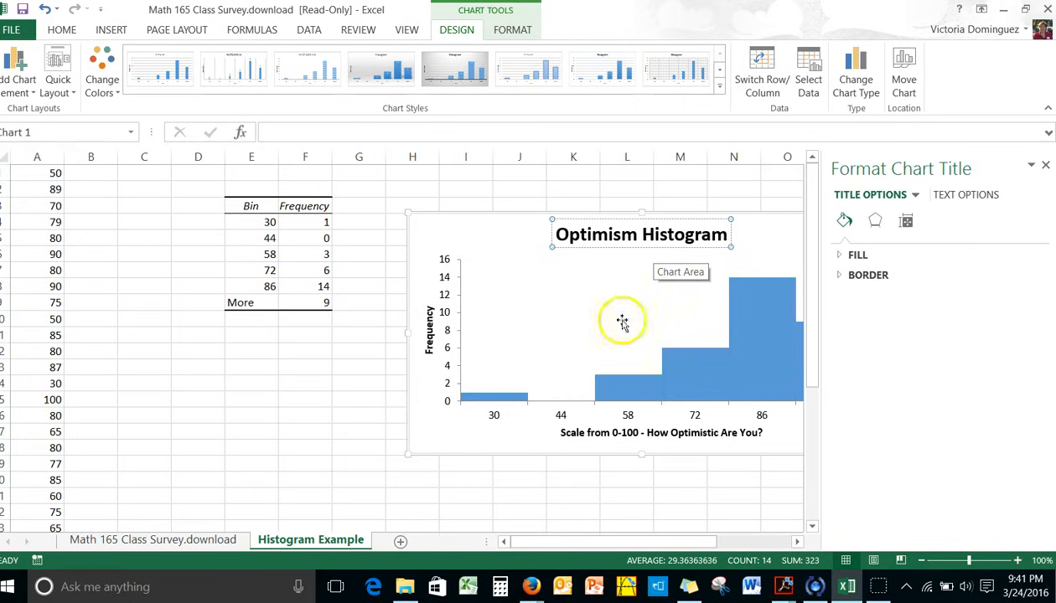
left_click(604, 493)
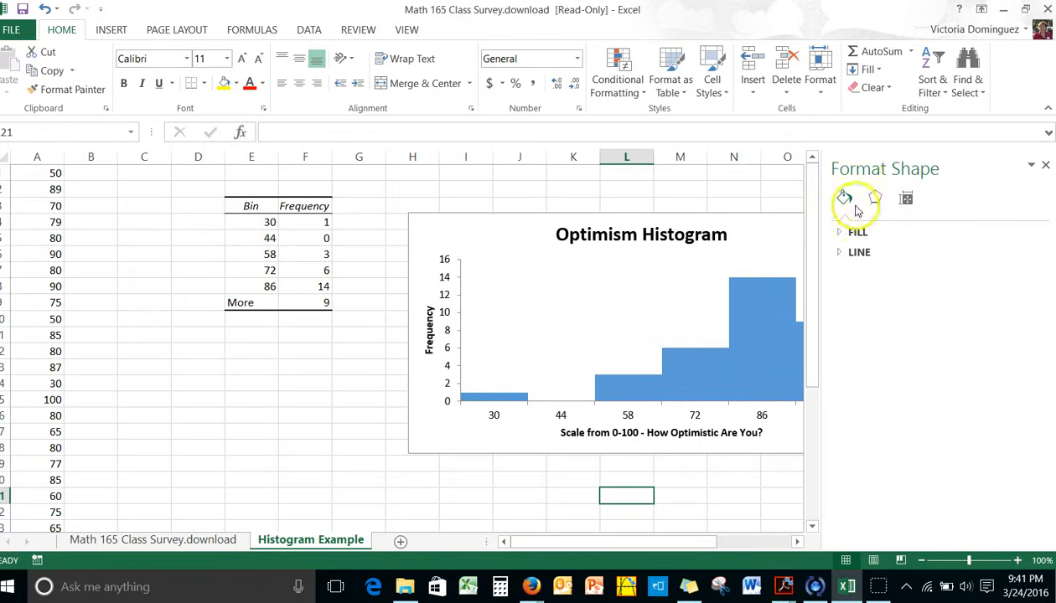
left_click(1046, 169)
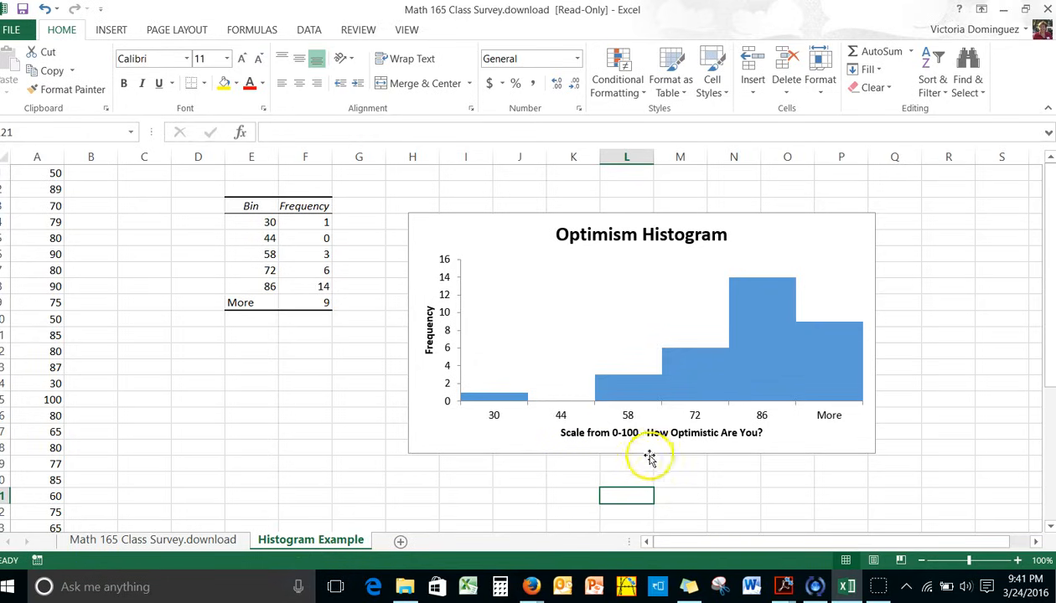
mouse_move(715, 361)
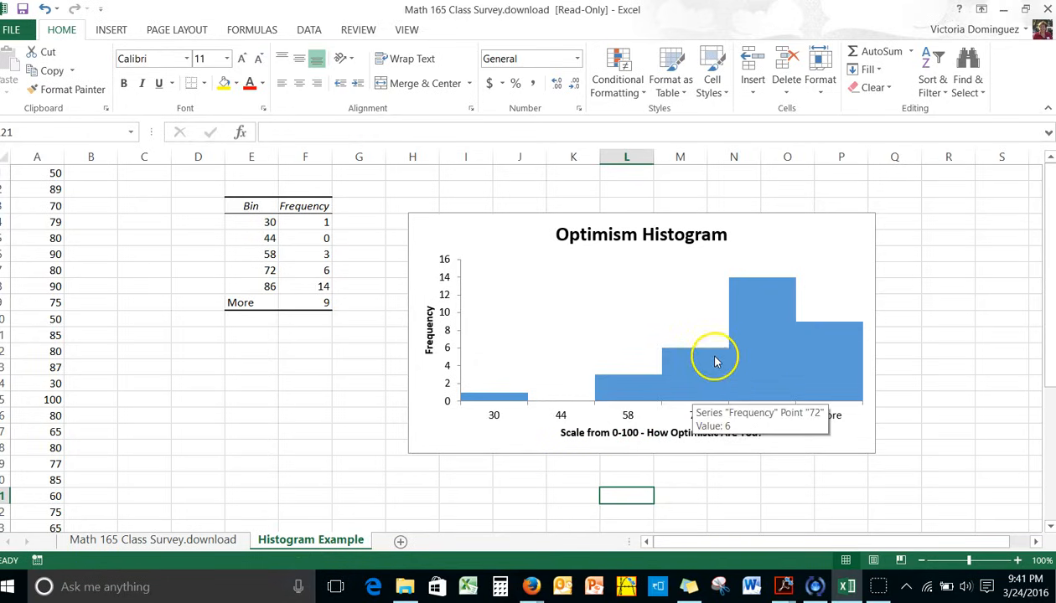